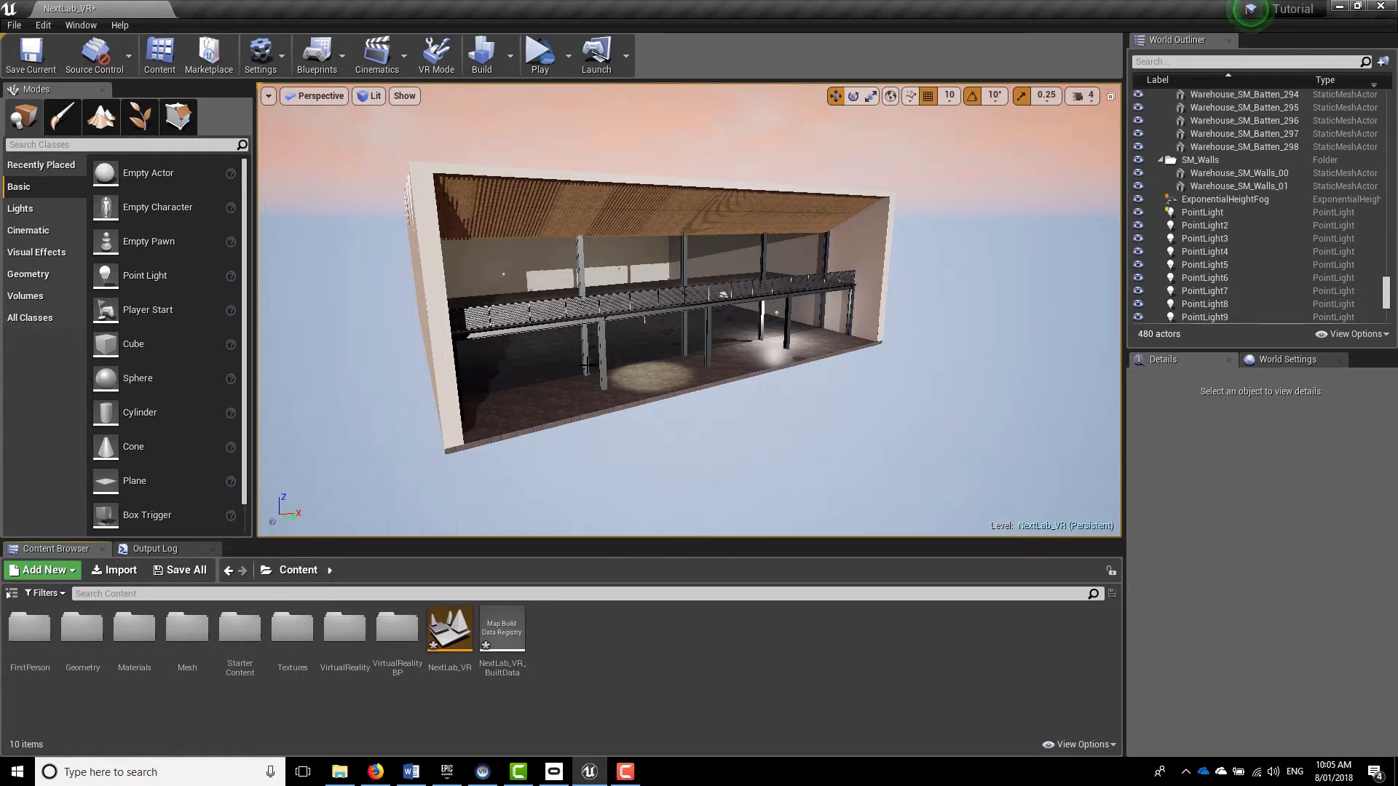
Locate the static mesh used by the warehouse's ground floor and open Warehouse_SM_Floors_00 in the mesh editor
{"action": "left_click", "coordinate": [567, 420]}
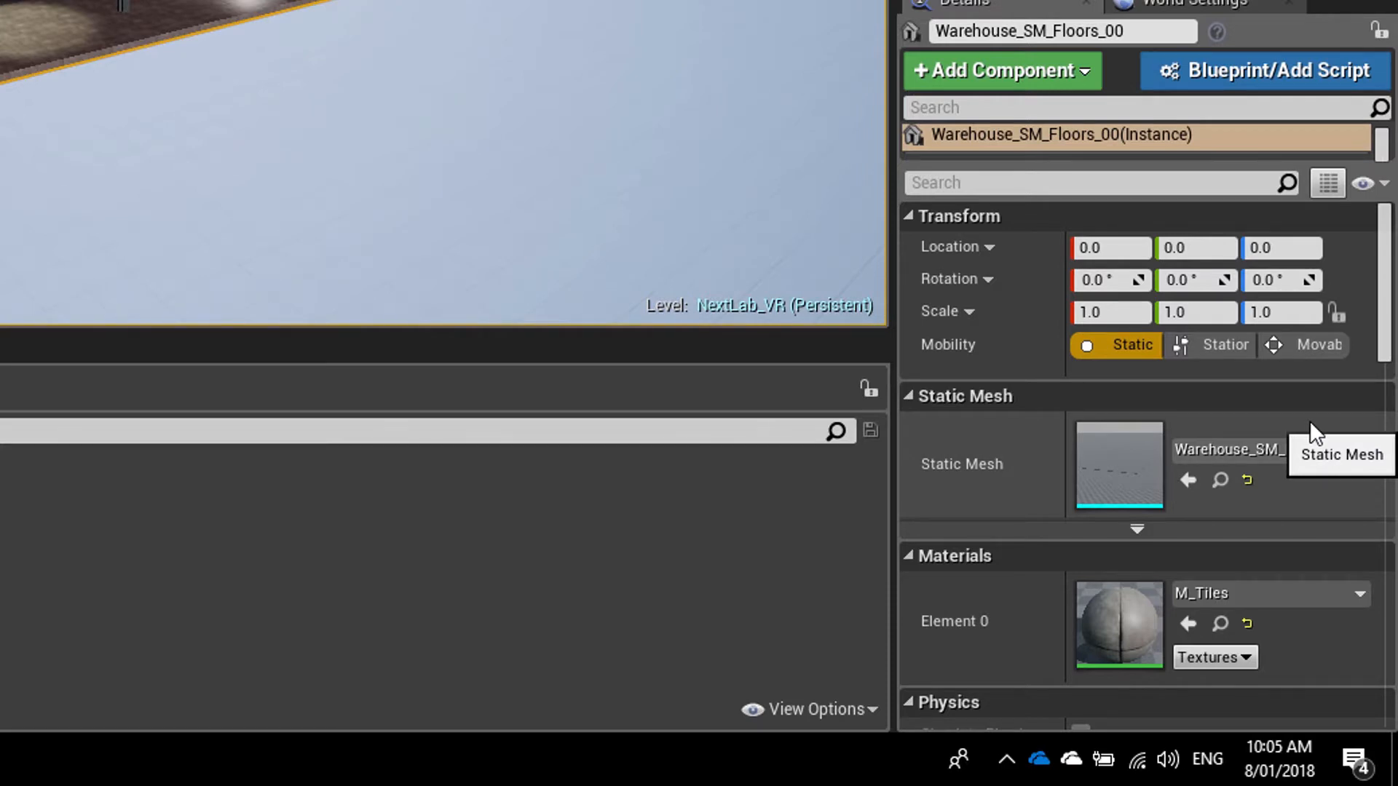
{"action": "left_click", "coordinate": [1222, 476]}
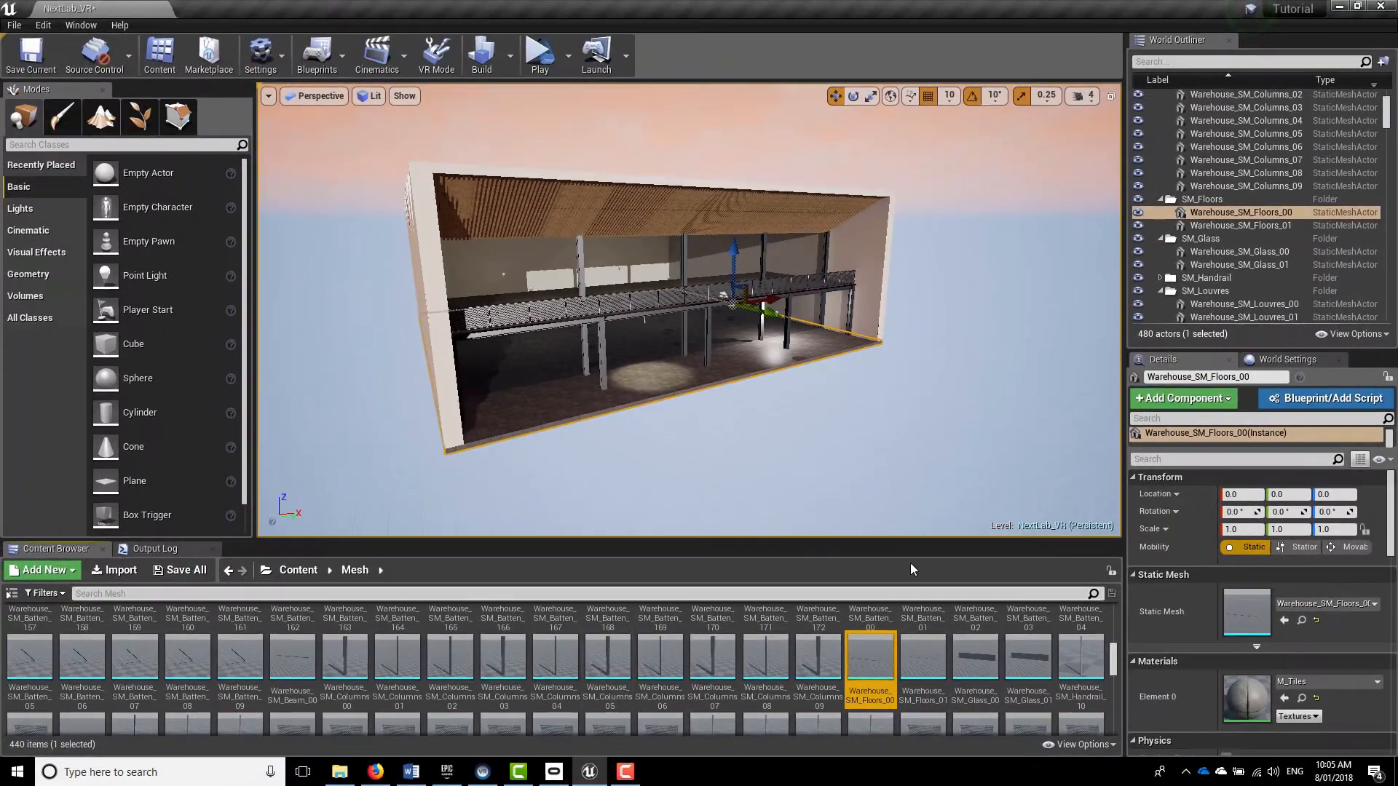
{"action": "mouse_move", "coordinate": [885, 691]}
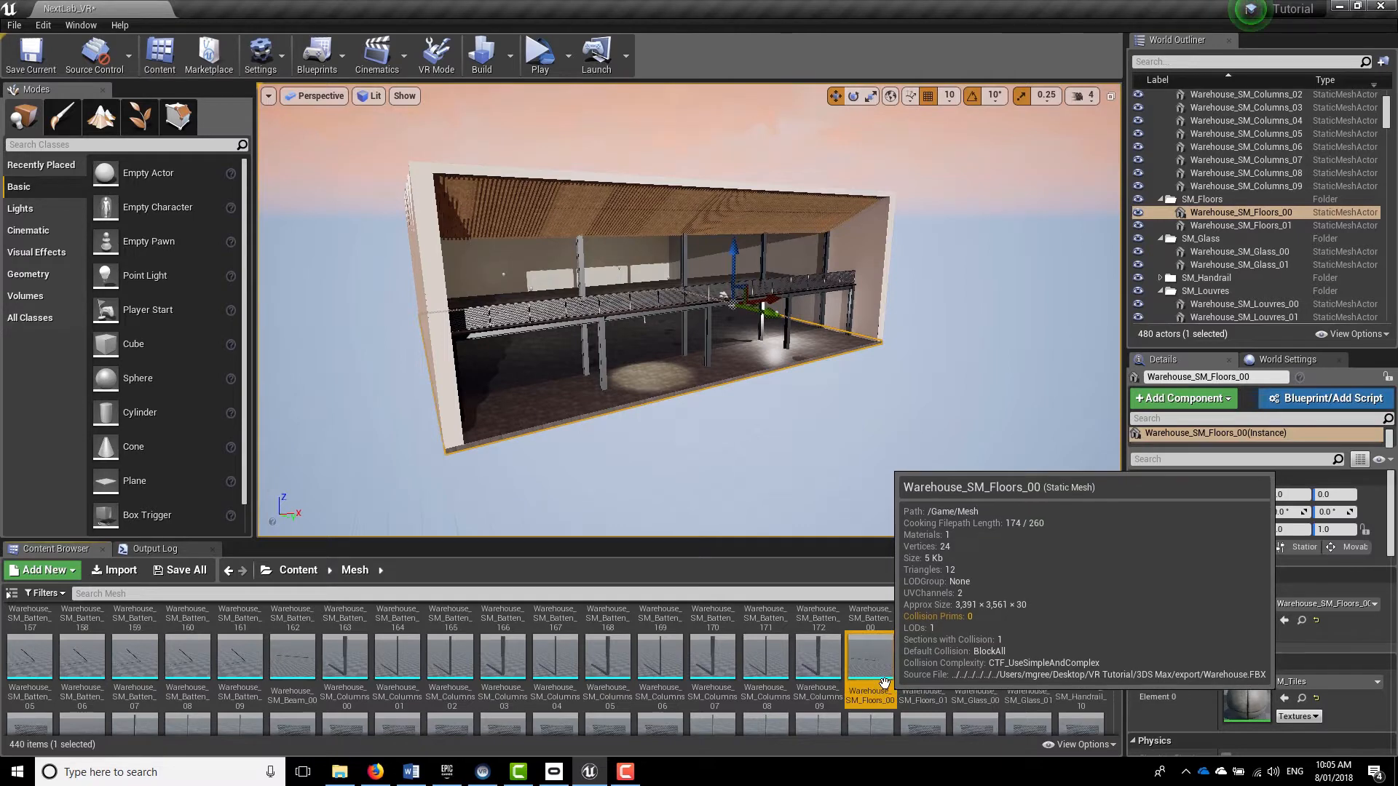
{"action": "double_click", "coordinate": [879, 660]}
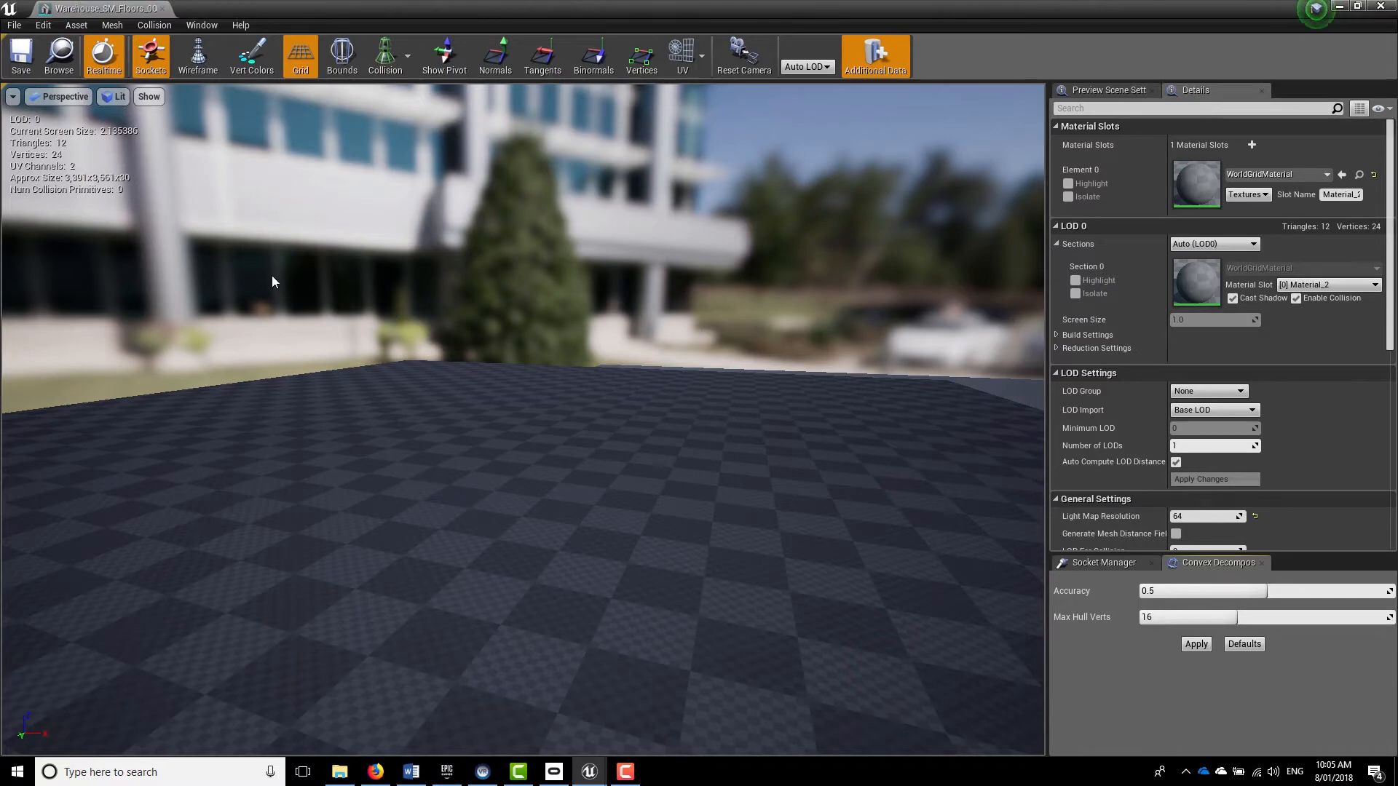
Add a box simplified collision to the floor mesh and close its mesh editor
{"action": "right_click_drag", "start_coordinate": [316, 322], "coordinate": [331, 334]}
{"action": "key", "text": "s"}
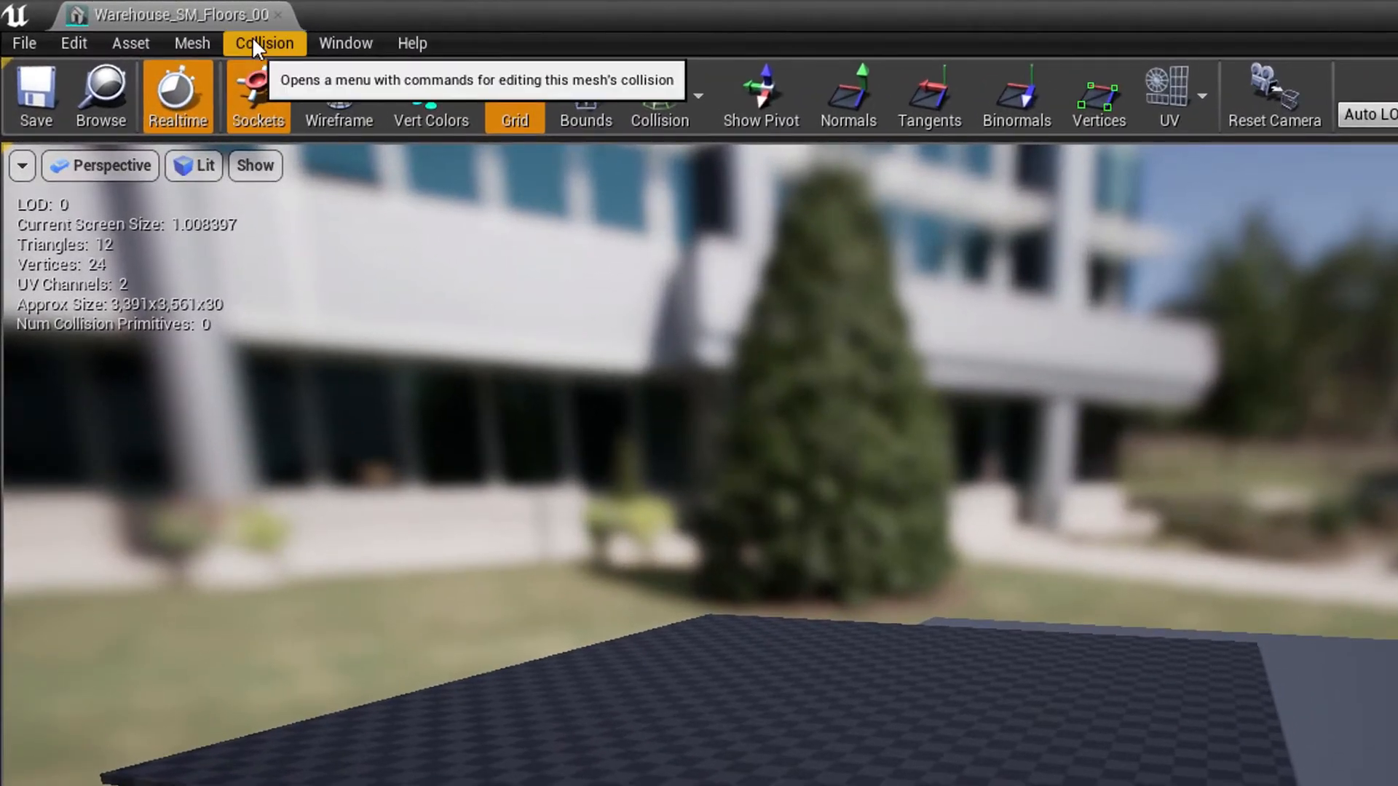
{"action": "left_click", "coordinate": [229, 39]}
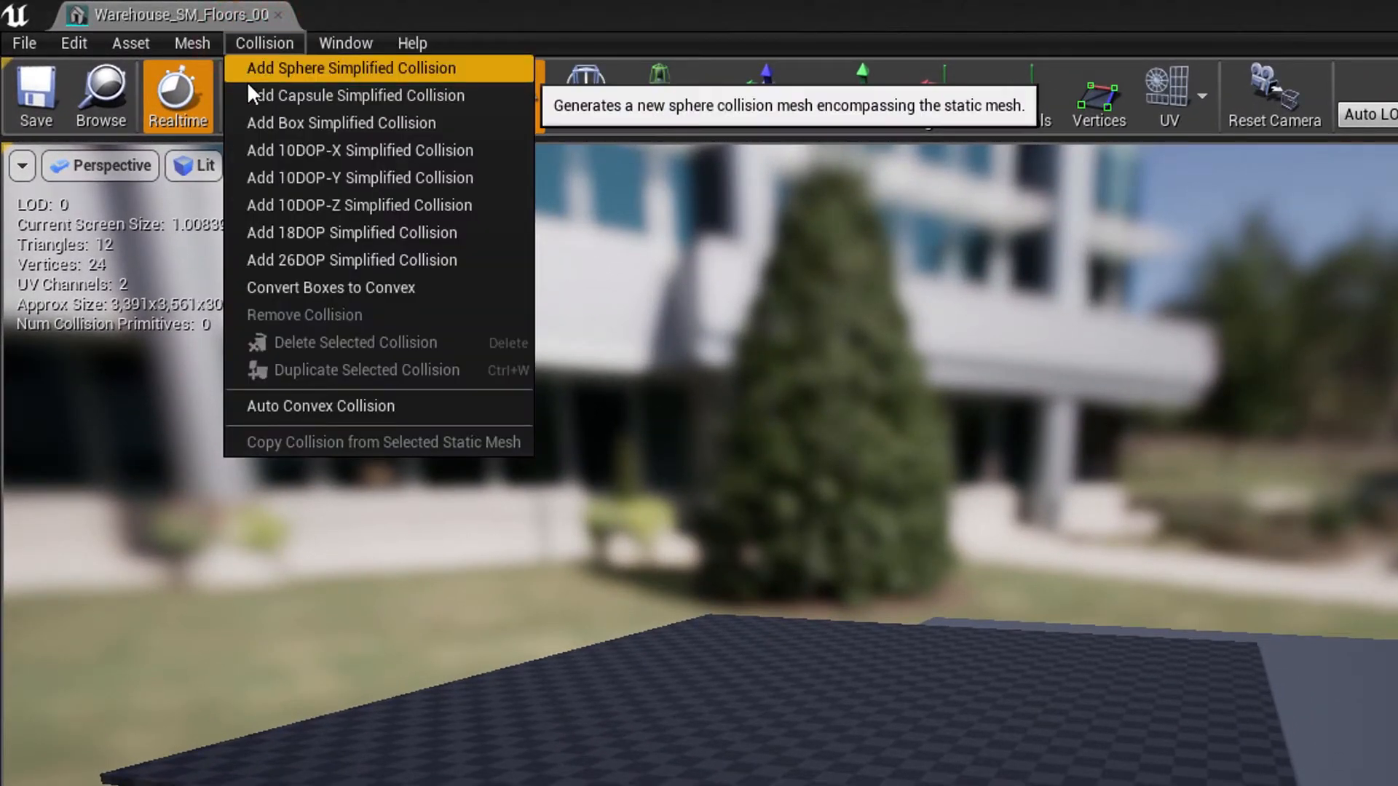
{"action": "left_click", "coordinate": [322, 126]}
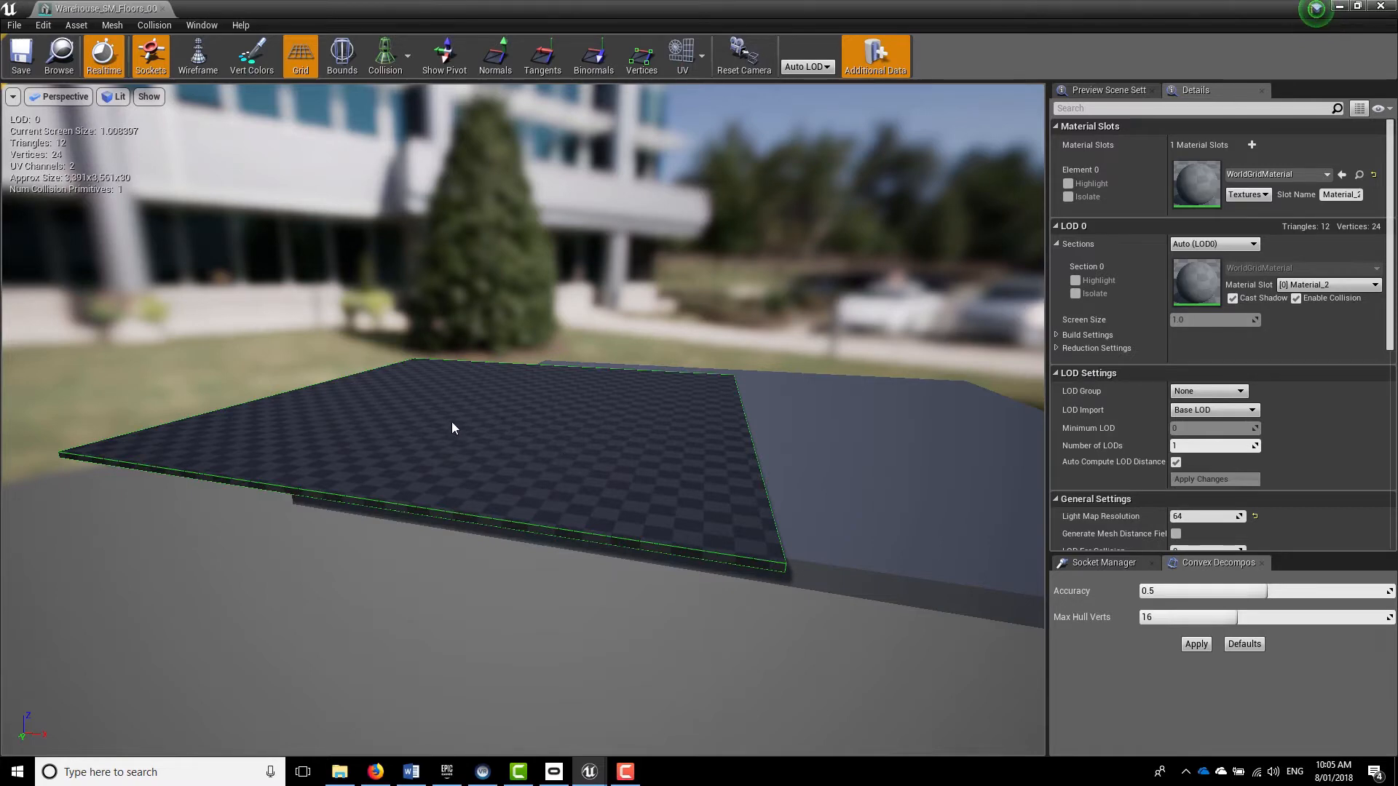
{"action": "left_click", "coordinate": [150, 27]}
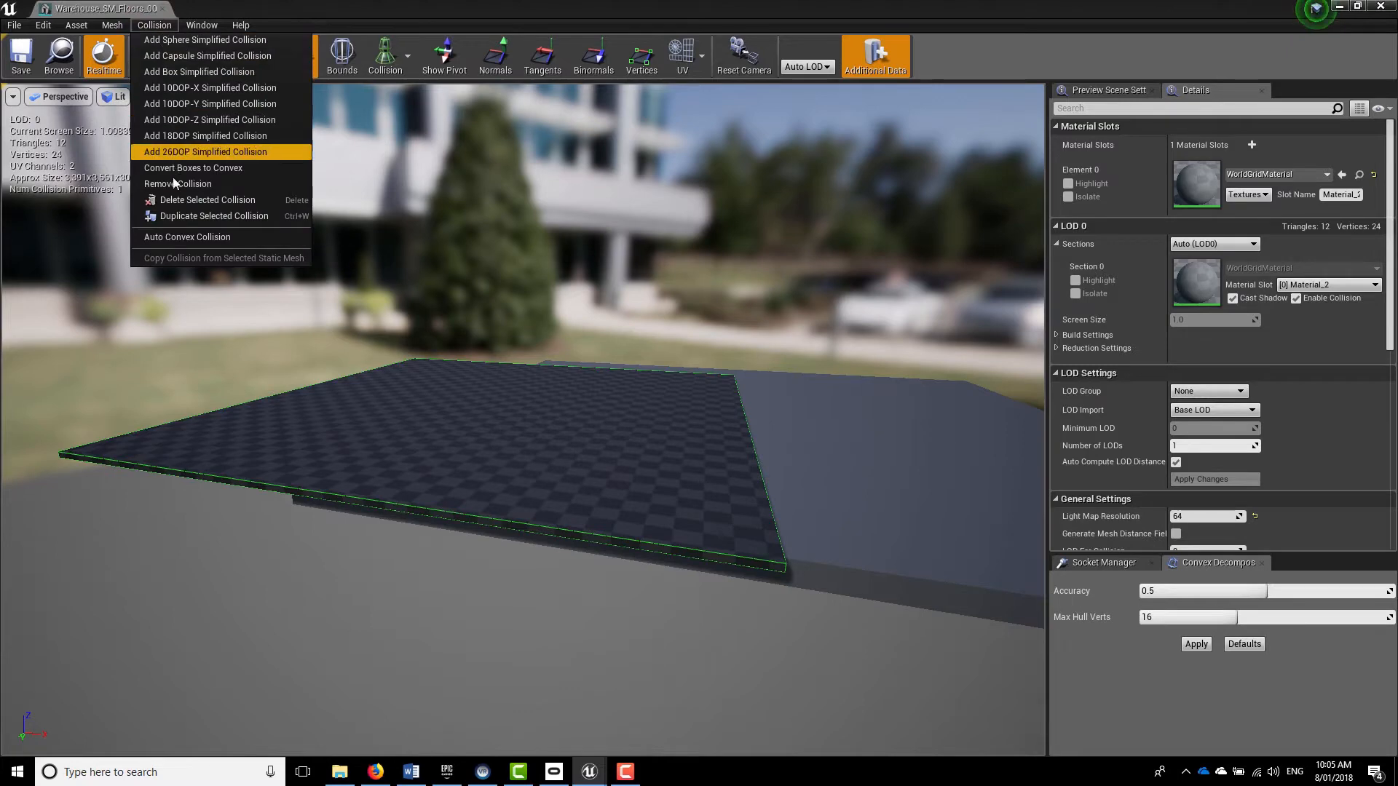
{"action": "left_click", "coordinate": [493, 216]}
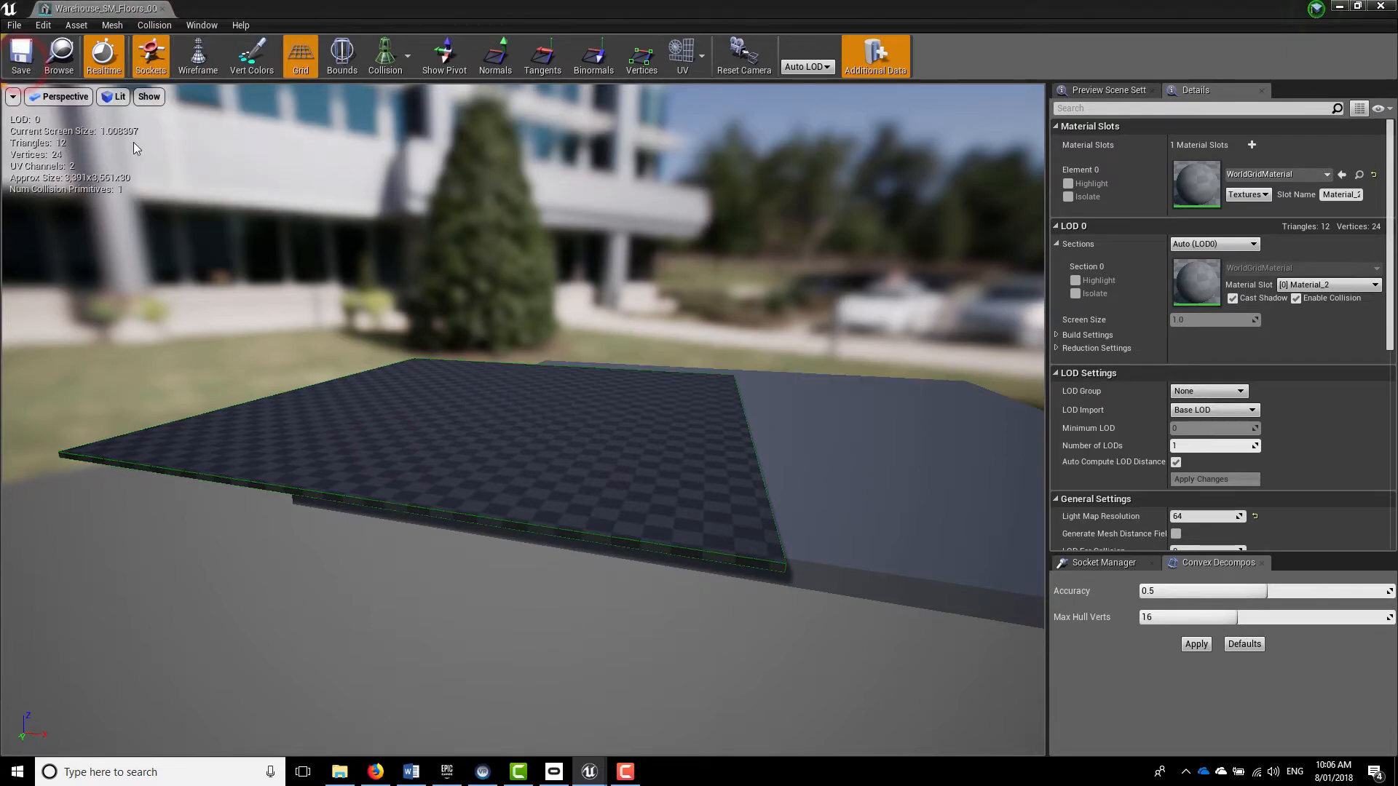
{"action": "left_click", "coordinate": [1381, 6]}
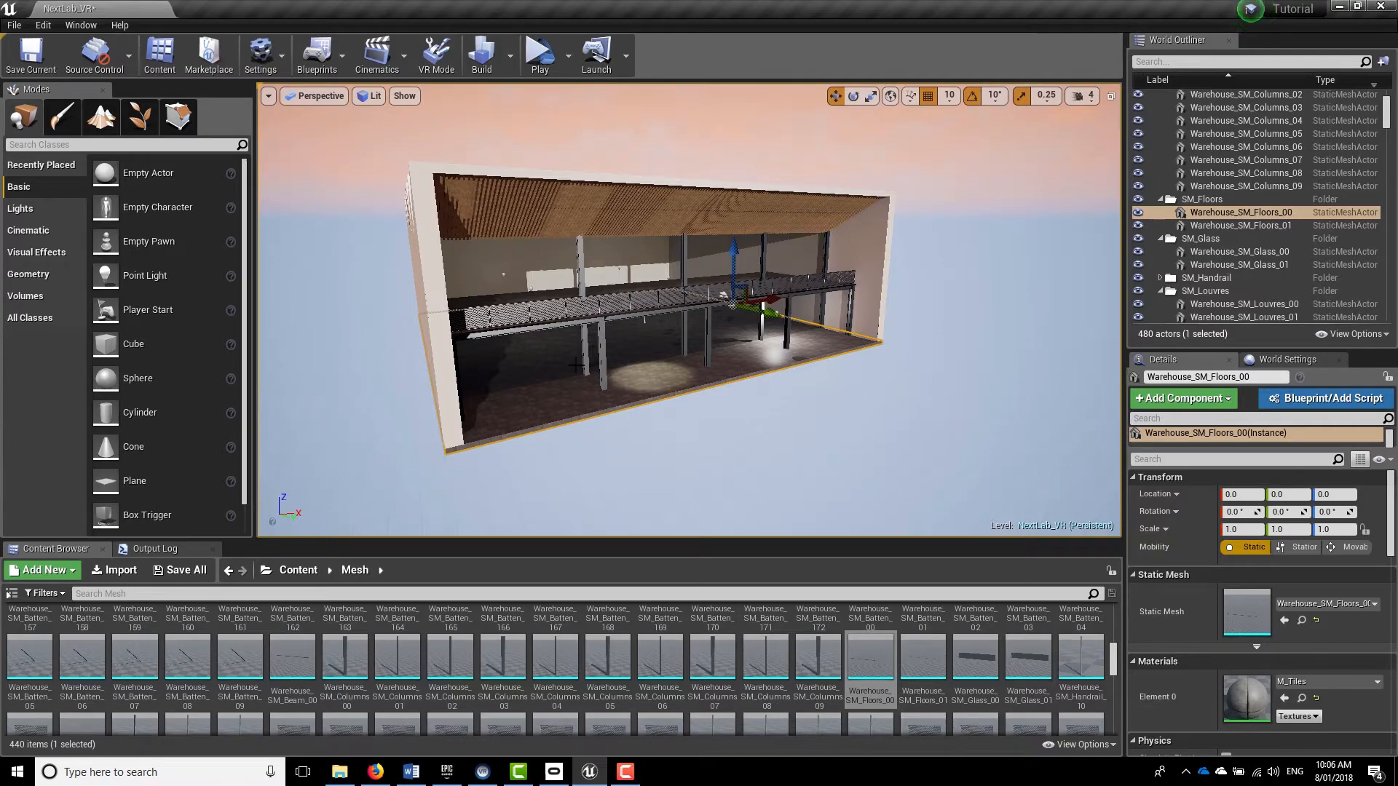
Select the ground floor in the level and examine its collision settings
{"action": "left_click", "coordinate": [635, 453]}
{"action": "left_click", "coordinate": [574, 410]}
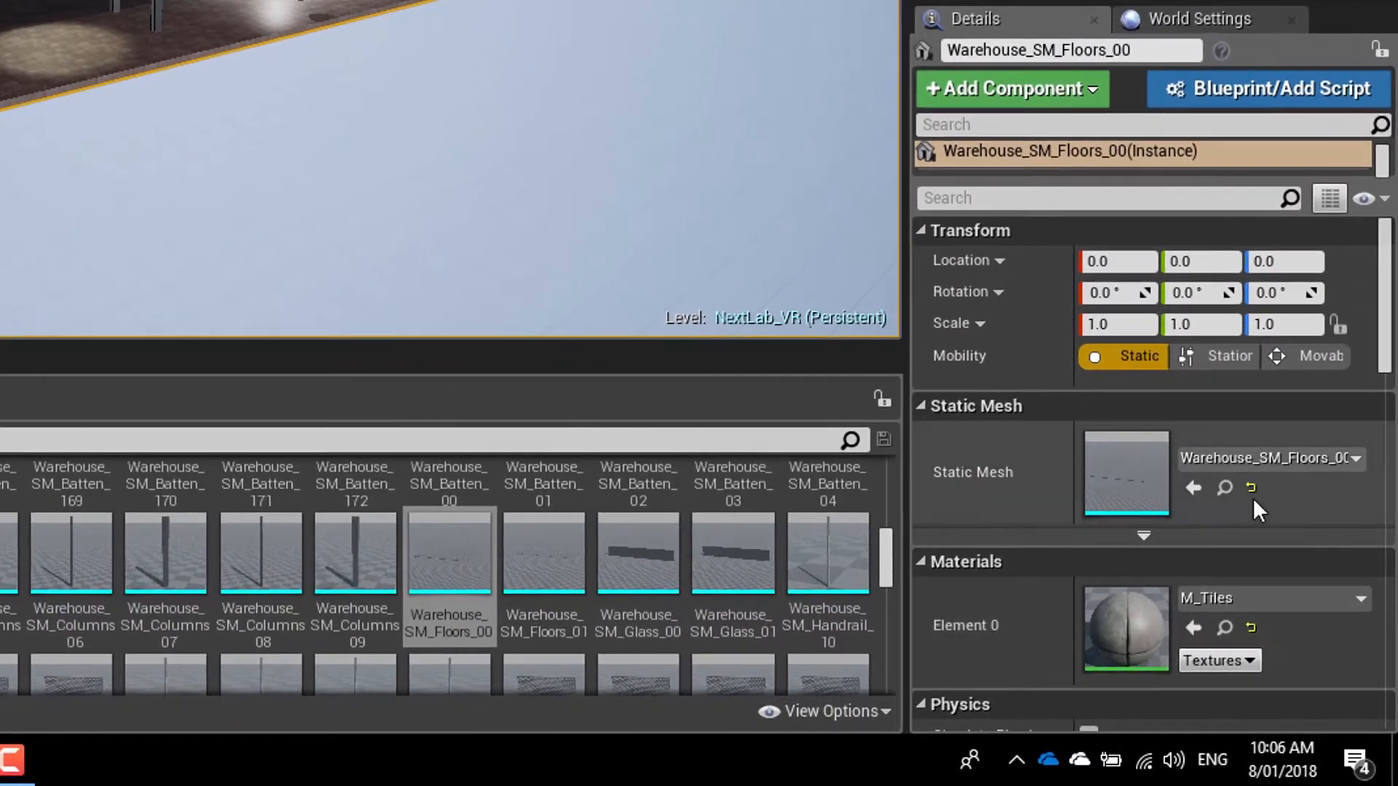
{"action": "scroll", "coordinate": [1263, 568], "scroll_direction": "down", "scroll_amount": 3}
{"action": "scroll", "coordinate": [1169, 399], "scroll_direction": "down", "scroll_amount": 5}
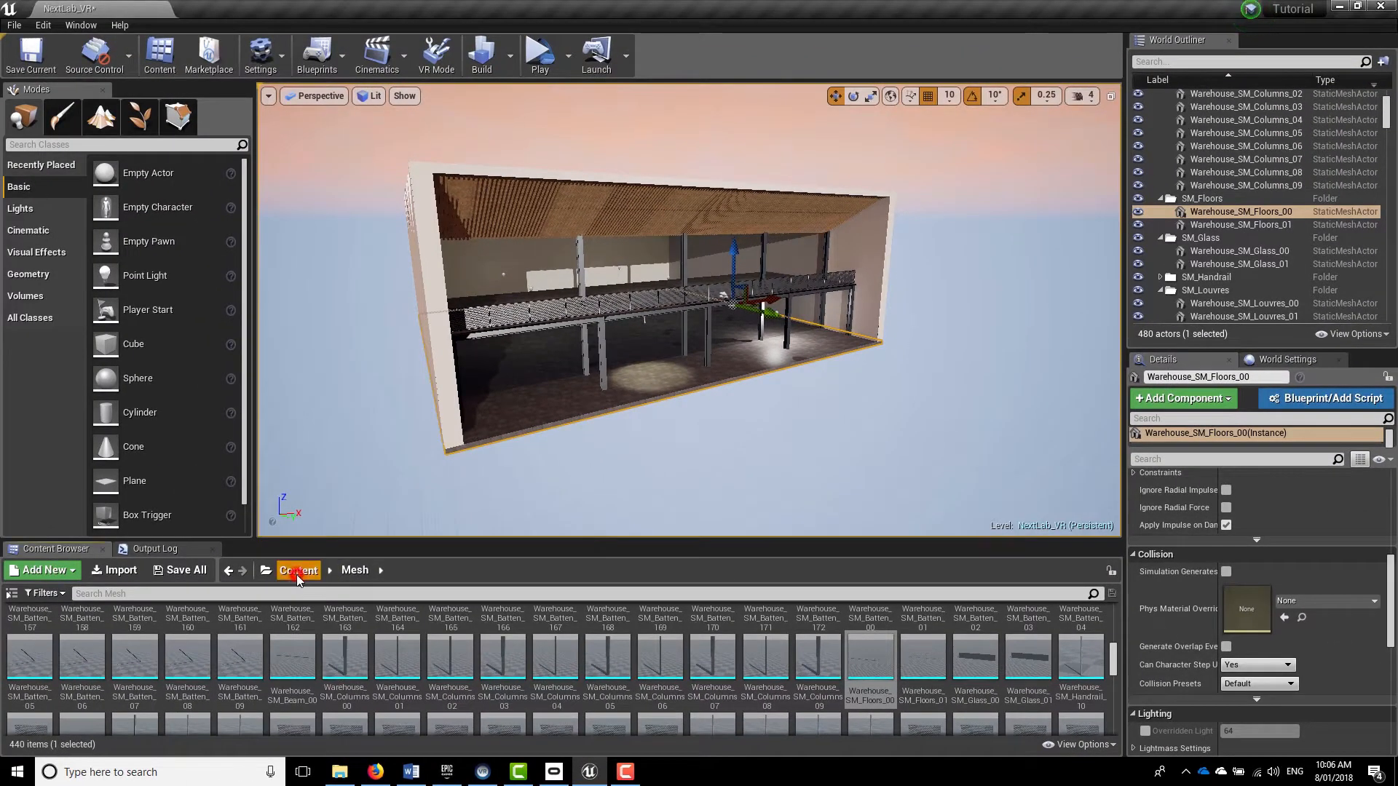
Open the Blueprints folder inside the VirtualRealityBP content folder
{"action": "left_click", "coordinate": [319, 570]}
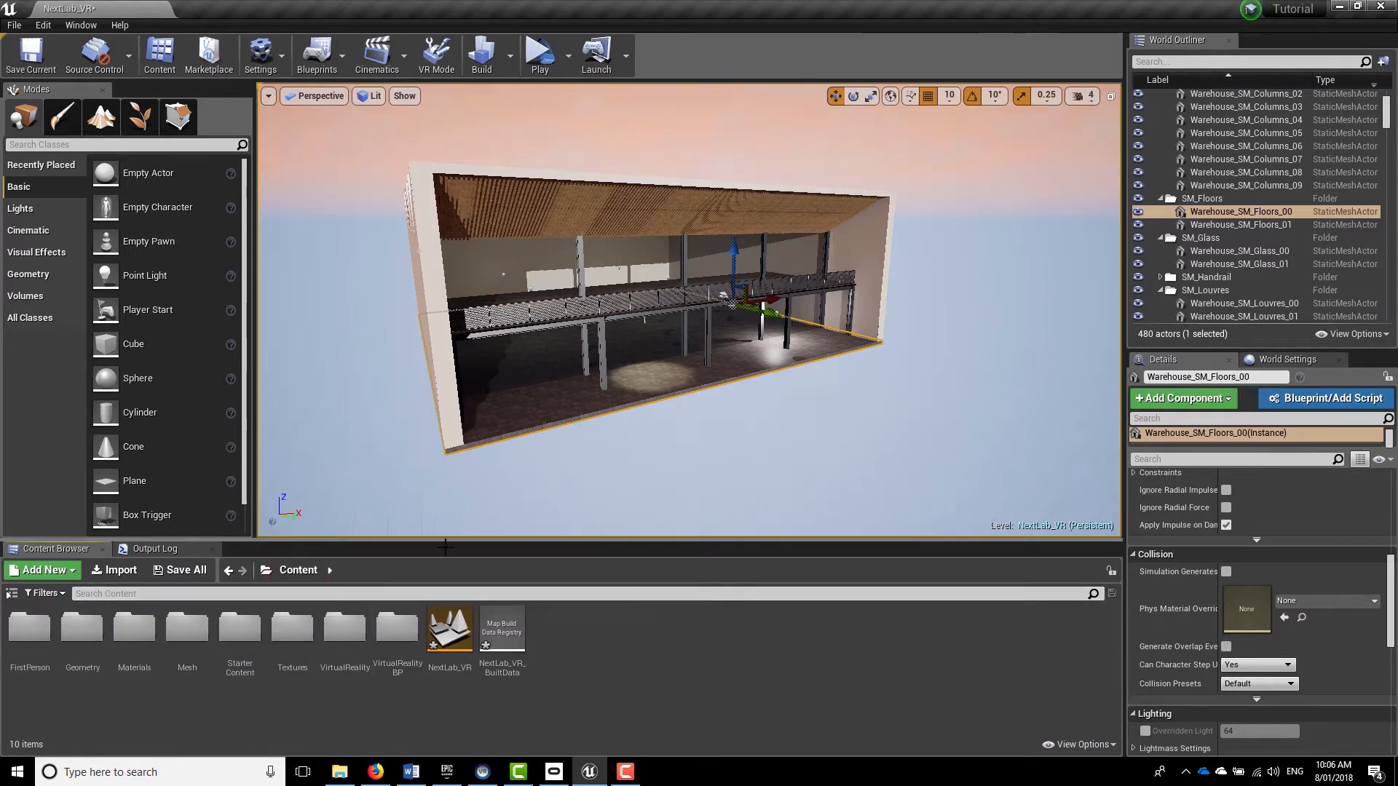
{"action": "double_click", "coordinate": [388, 631]}
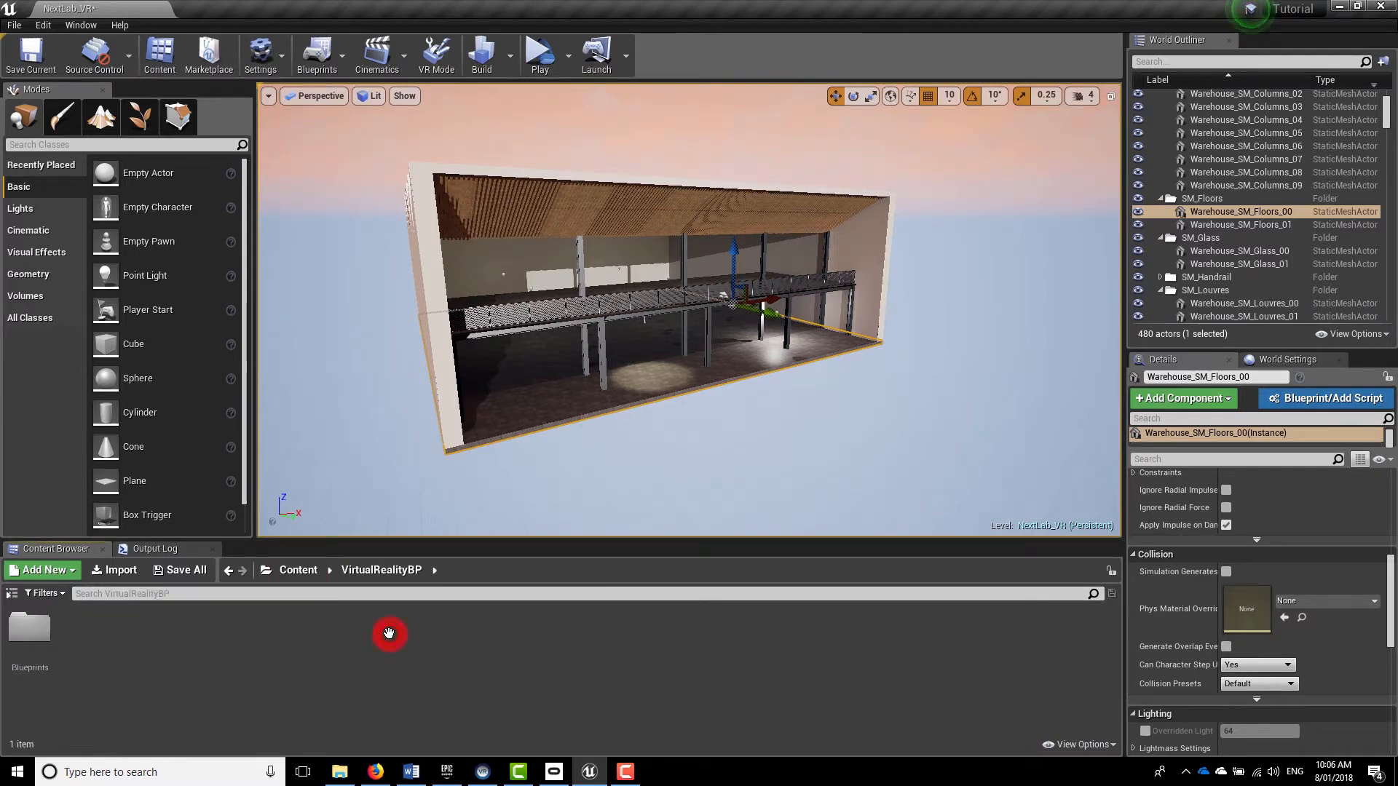
{"action": "double_click", "coordinate": [20, 633]}
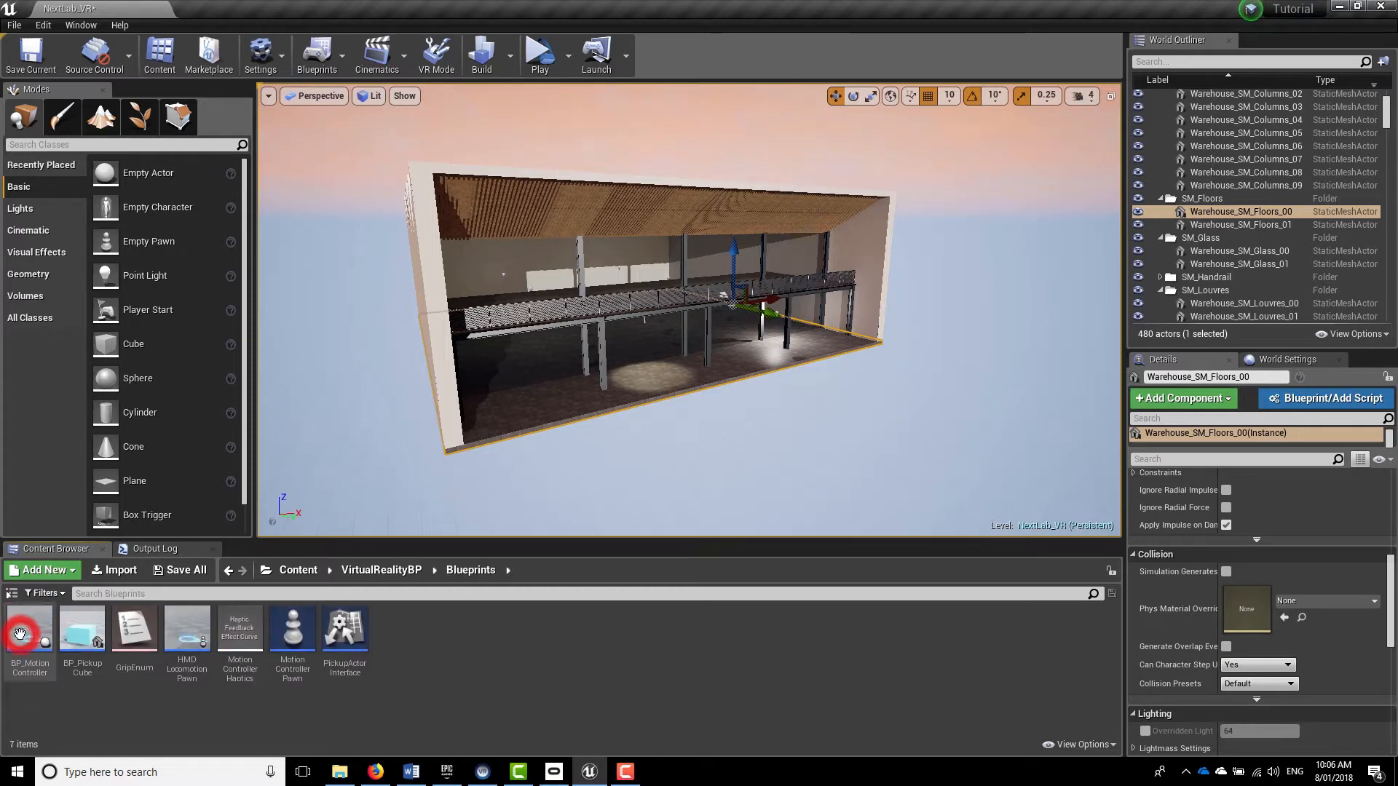
Place a Motion Controller Pawn on the tiled floor inside the warehouse
{"action": "right_click_drag", "start_coordinate": [624, 442], "coordinate": [594, 452]}
{"action": "key", "text": "w"}
{"action": "left_click", "coordinate": [292, 637]}
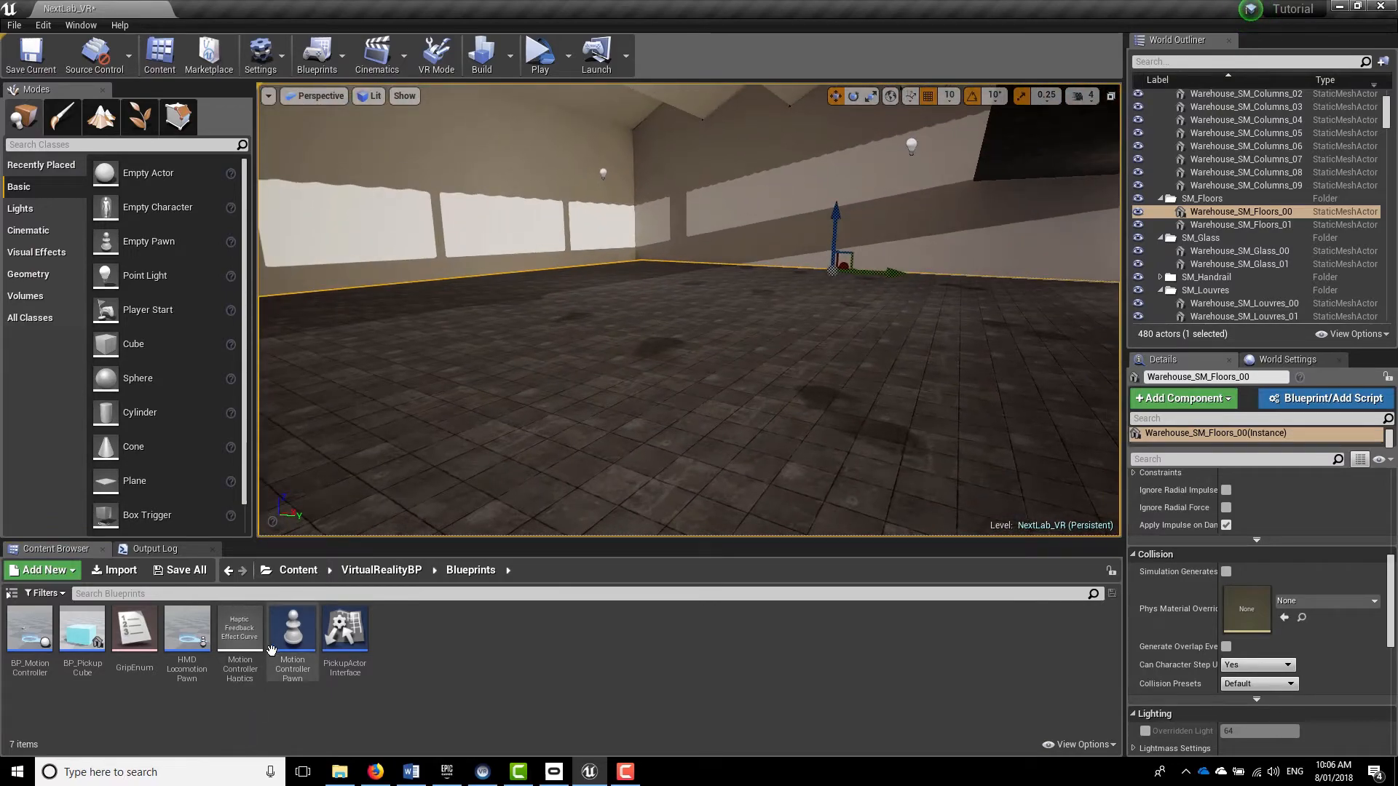
{"action": "left_click_drag", "start_coordinate": [388, 503], "coordinate": [729, 355]}
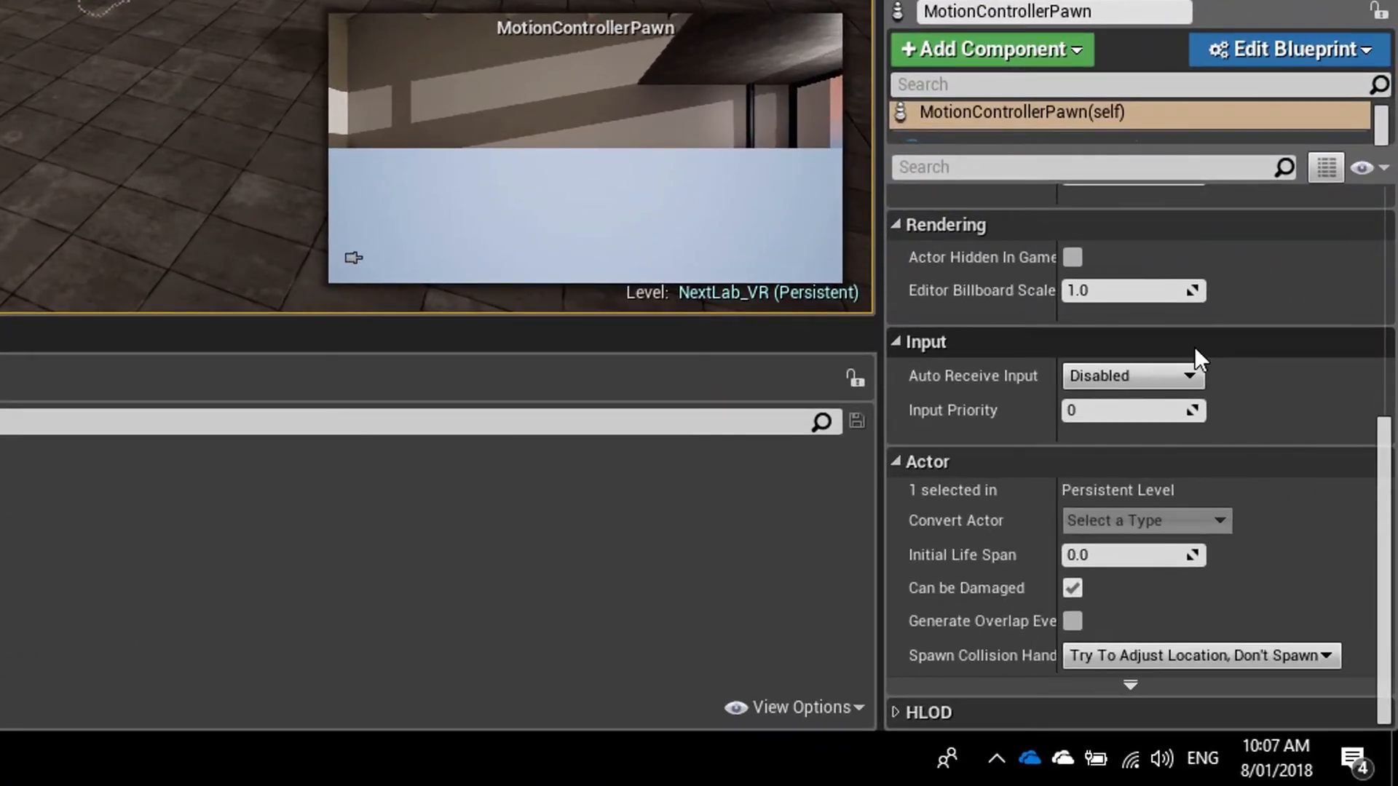
Set the motion controller pawn's Auto Possess Player option to Player 0
{"action": "scroll", "coordinate": [1195, 350], "scroll_direction": "up", "scroll_amount": 5}
{"action": "scroll", "coordinate": [1195, 364], "scroll_direction": "up", "scroll_amount": 1}
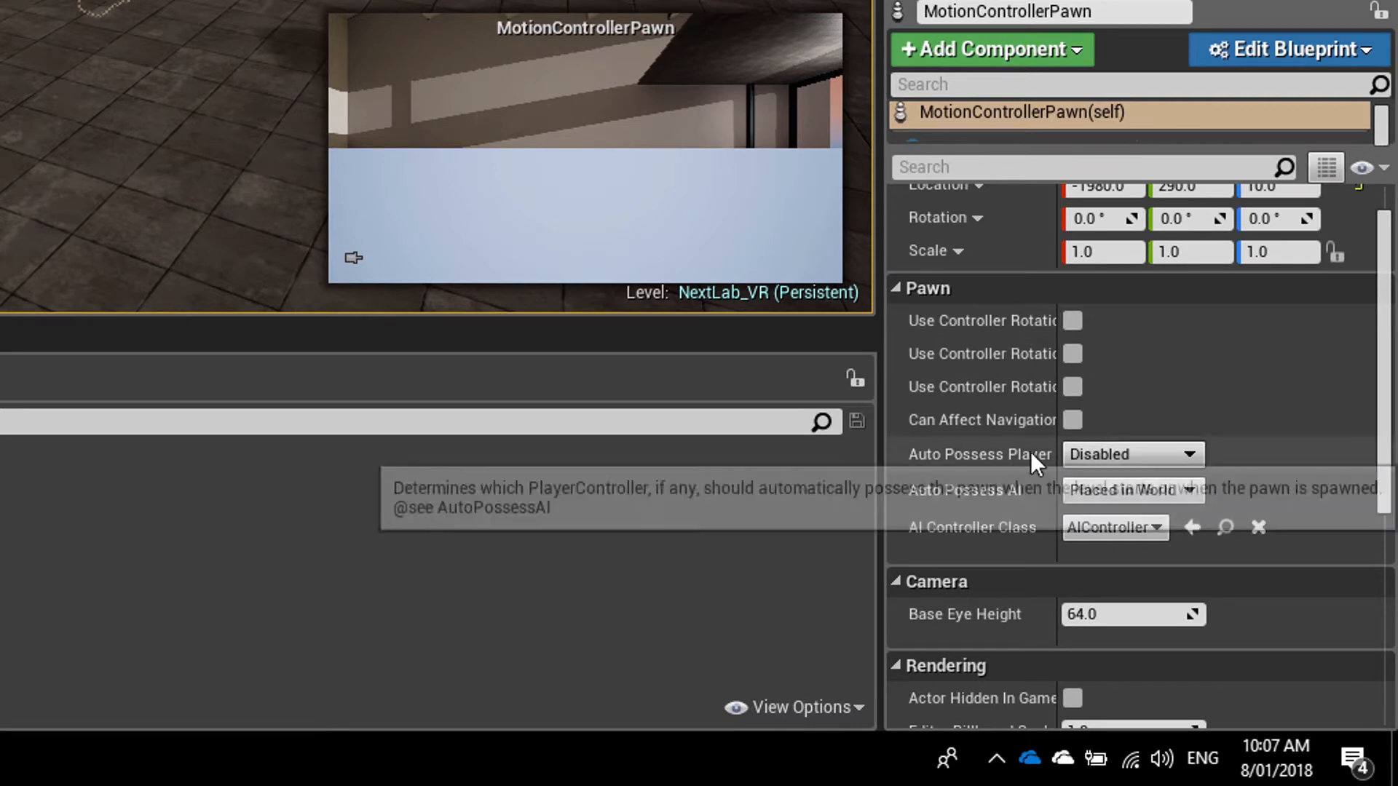
{"action": "left_click", "coordinate": [1114, 453]}
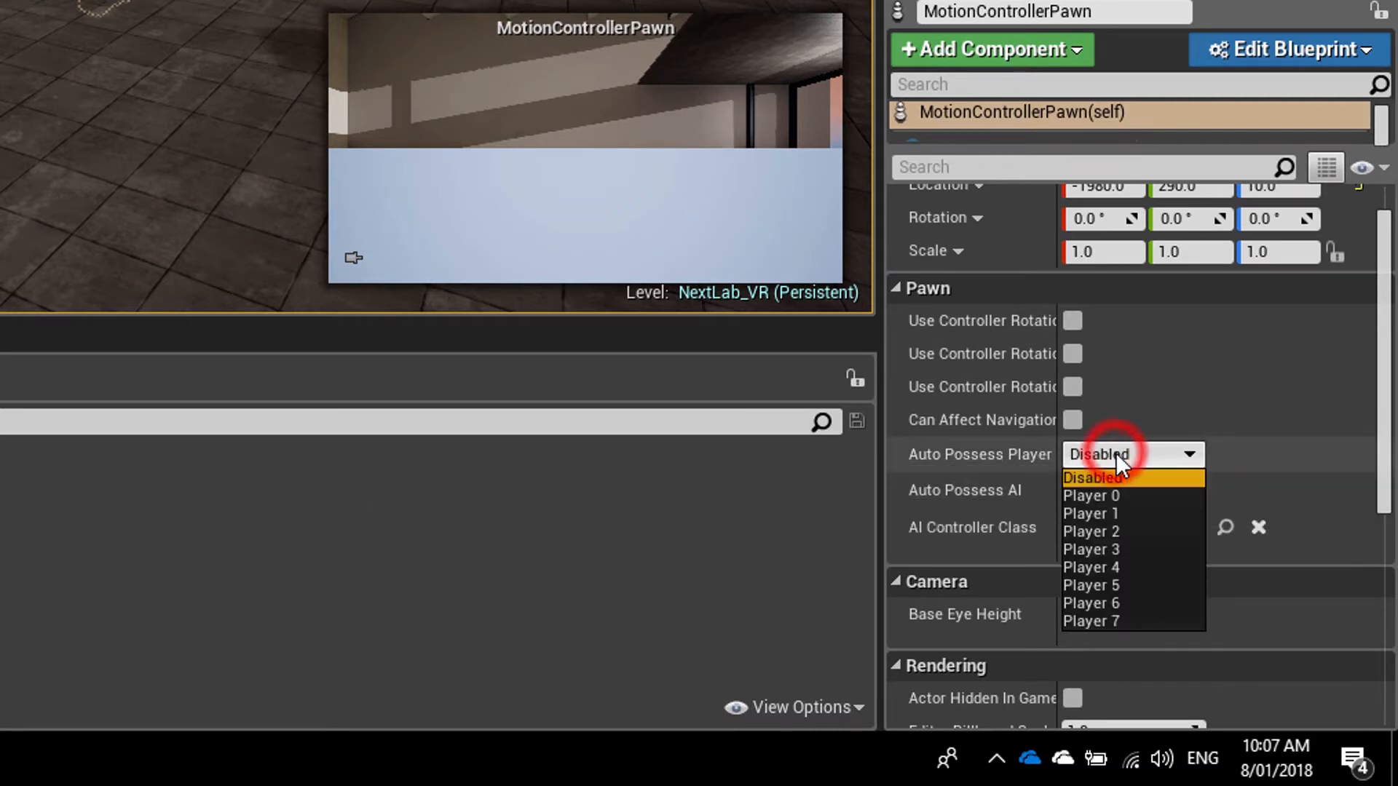
{"action": "left_click", "coordinate": [1137, 493]}
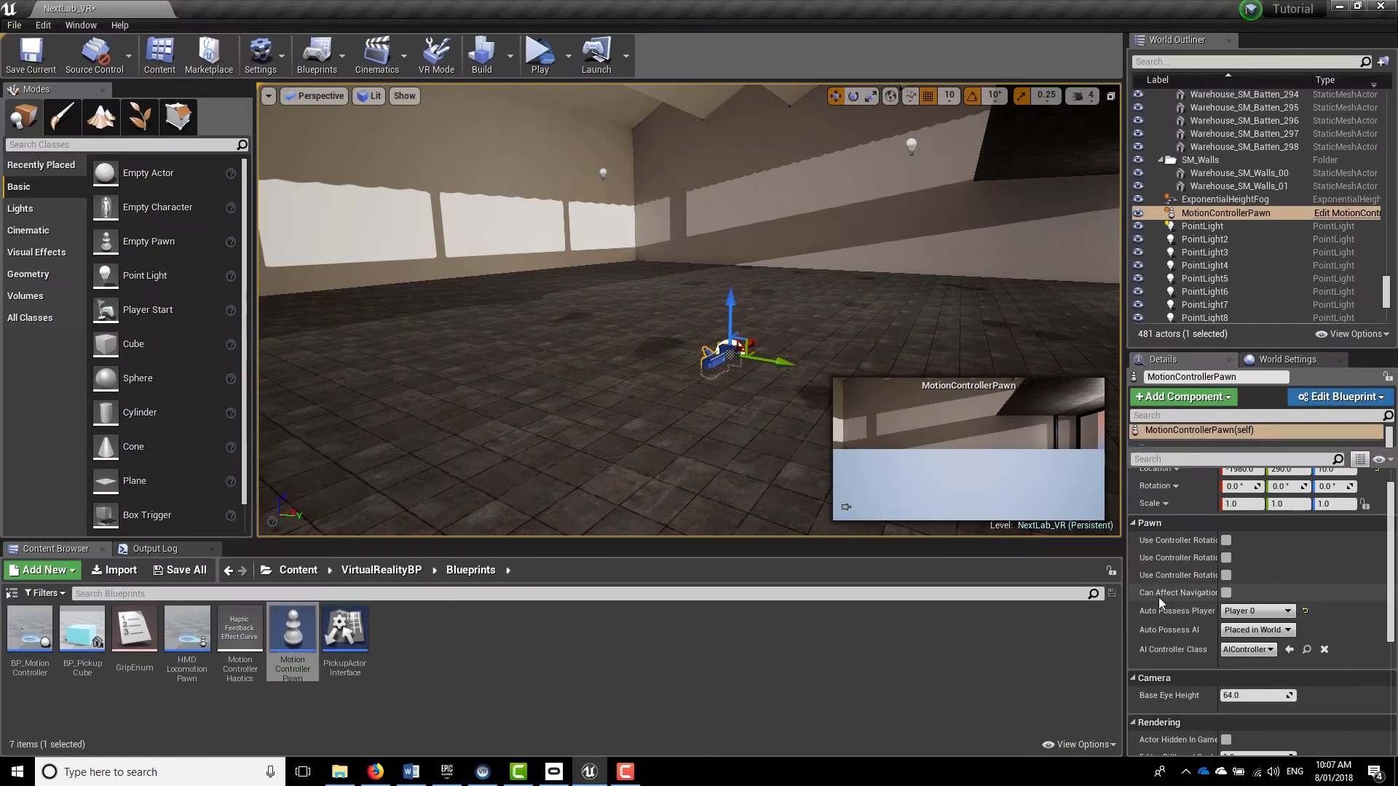
Place a Nav Mesh Bounds Volume on the ground floor inside the warehouse
{"action": "key", "text": "s"}
{"action": "mouse_move", "coordinate": [691, 319]}
{"action": "right_mouse_down"}
{"action": "mouse_move", "coordinate": [673, 319]}
{"action": "mouse_move", "coordinate": [699, 325]}
{"action": "mouse_move", "coordinate": [692, 342]}
{"action": "mouse_move", "coordinate": [689, 318]}
{"action": "right_mouse_up"}
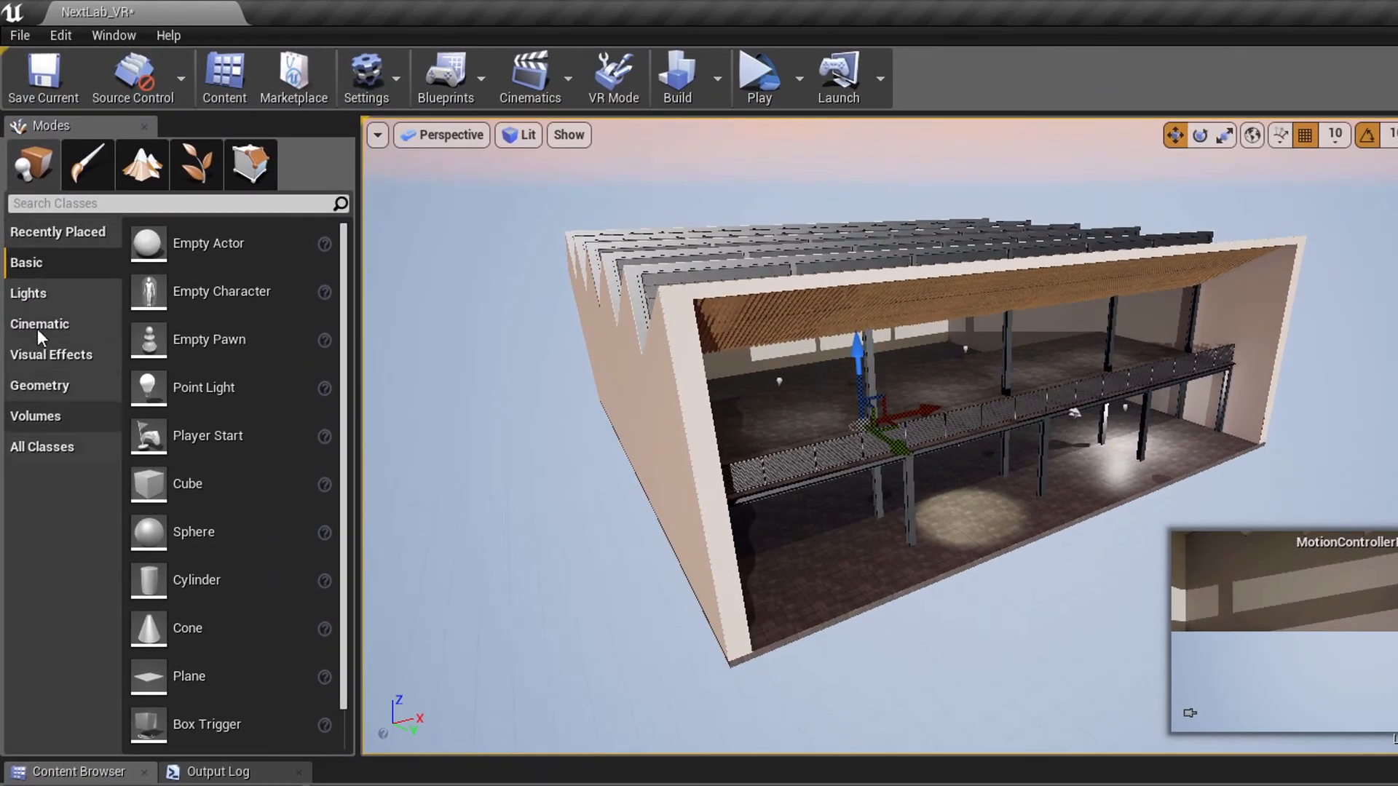
{"action": "left_click", "coordinate": [33, 422]}
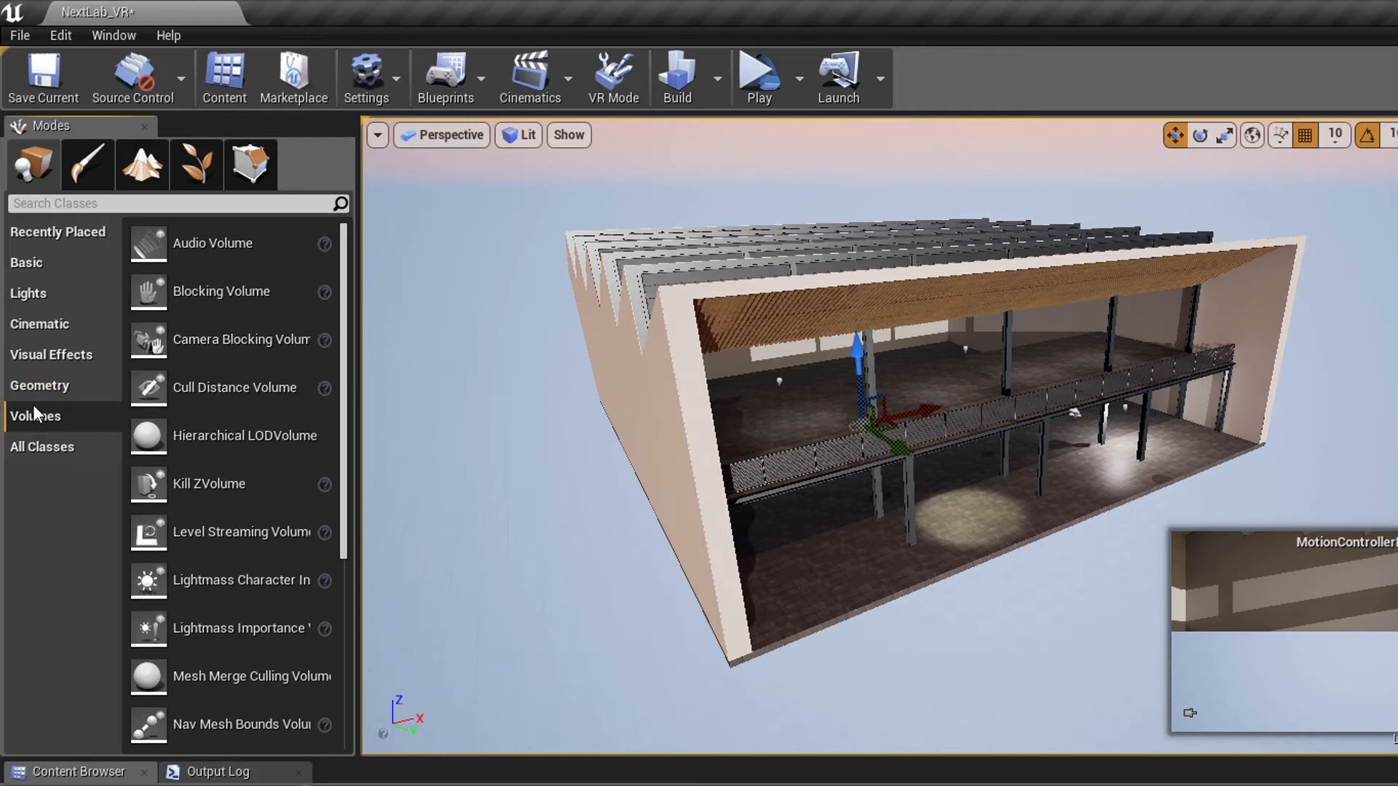
{"action": "scroll", "coordinate": [243, 583], "scroll_direction": "down", "scroll_amount": 2}
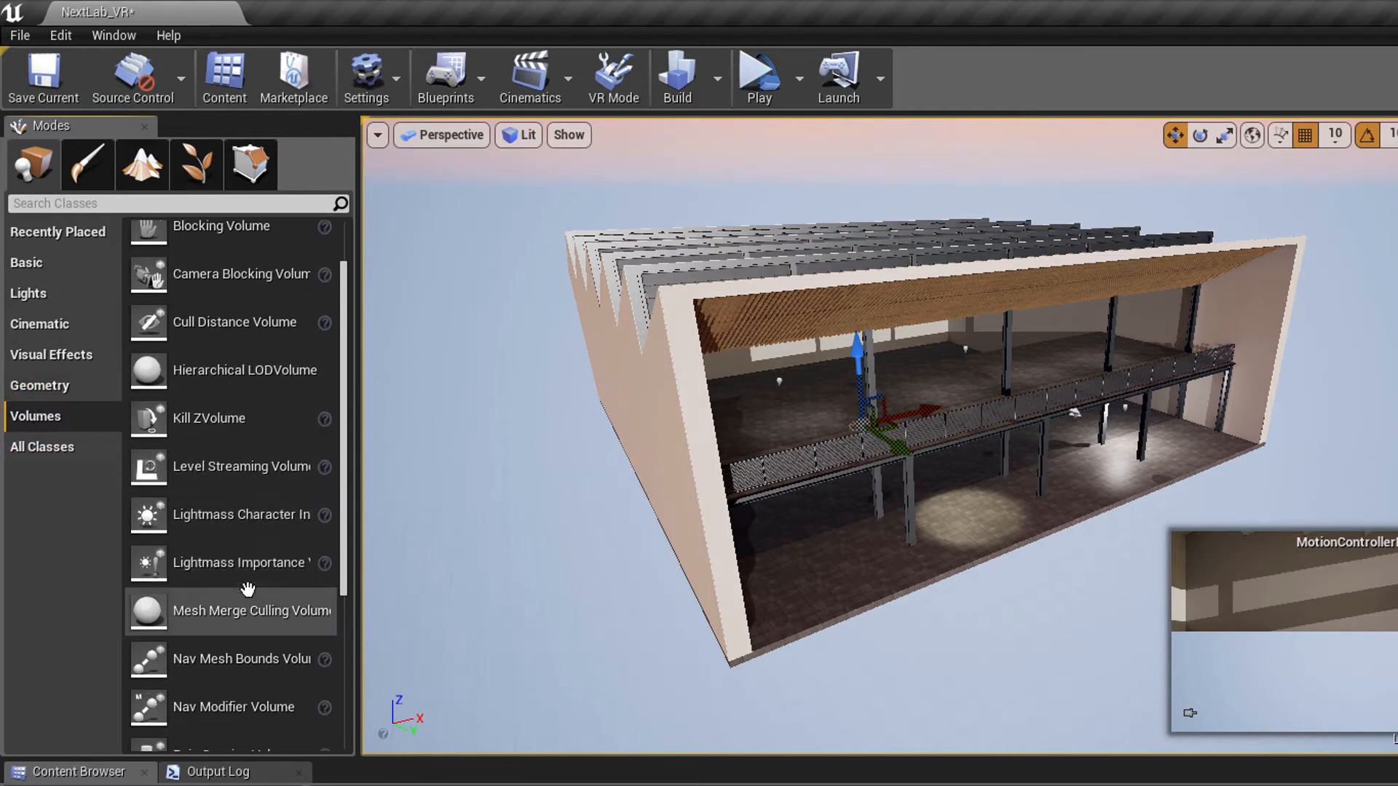
{"action": "left_click_drag", "start_coordinate": [235, 634], "coordinate": [994, 465]}
{"action": "left_click_drag", "start_coordinate": [705, 329], "coordinate": [705, 329]}
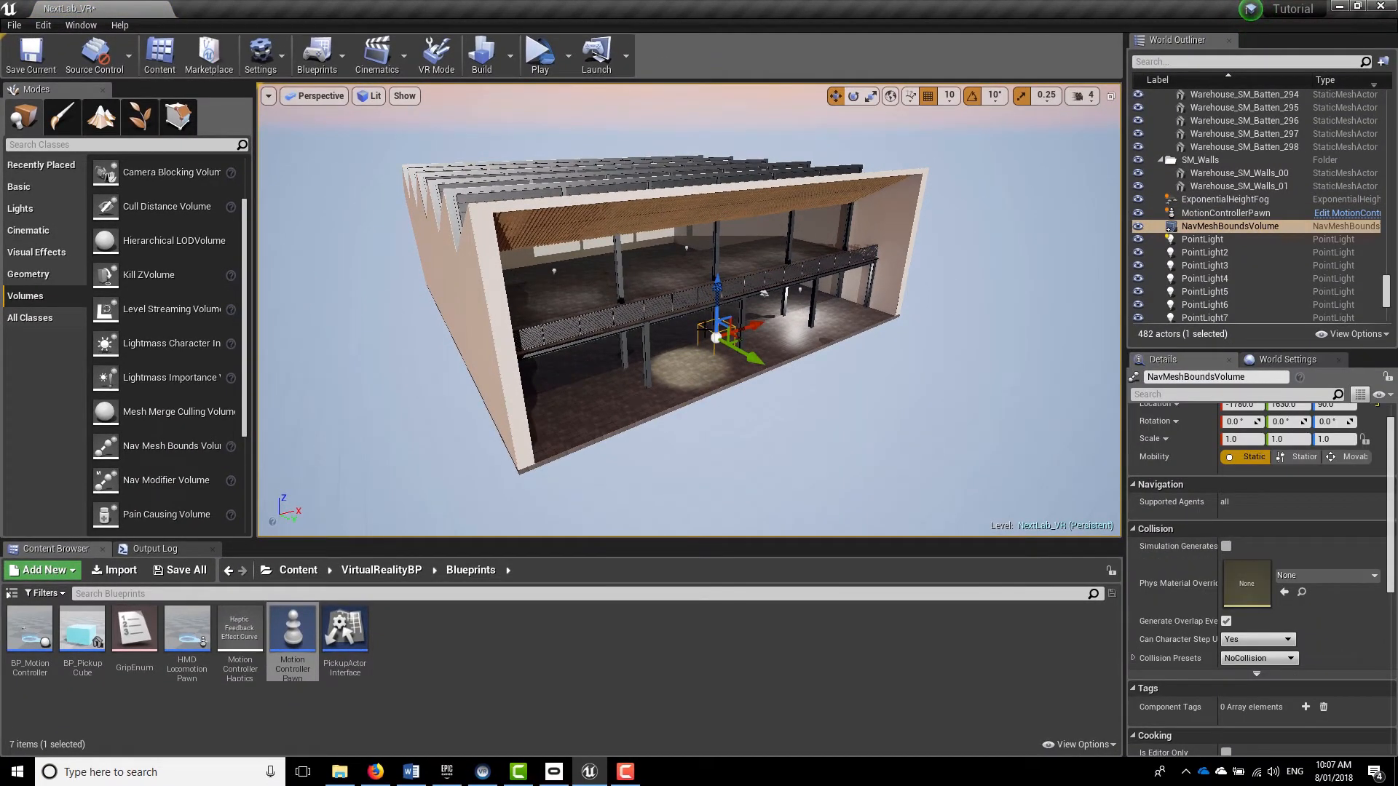
Scale the Nav Mesh Bounds Volume to about 16.25 × 16.75 × 6.75 and move it to enclose the whole warehouse
{"action": "key", "text": "r"}
{"action": "left_click_drag", "start_coordinate": [752, 334], "coordinate": [806, 314]}
{"action": "left_click_drag", "start_coordinate": [759, 364], "coordinate": [681, 313]}
{"action": "key", "text": "w"}
{"action": "key", "text": "r"}
{"action": "key", "text": "w"}
{"action": "key", "text": "r"}
{"action": "left_click_drag", "start_coordinate": [644, 255], "coordinate": [644, 187]}
{"action": "key", "text": "w"}
{"action": "left_click_drag", "start_coordinate": [644, 270], "coordinate": [644, 227]}
{"action": "right_click_drag", "start_coordinate": [795, 407], "coordinate": [796, 405]}
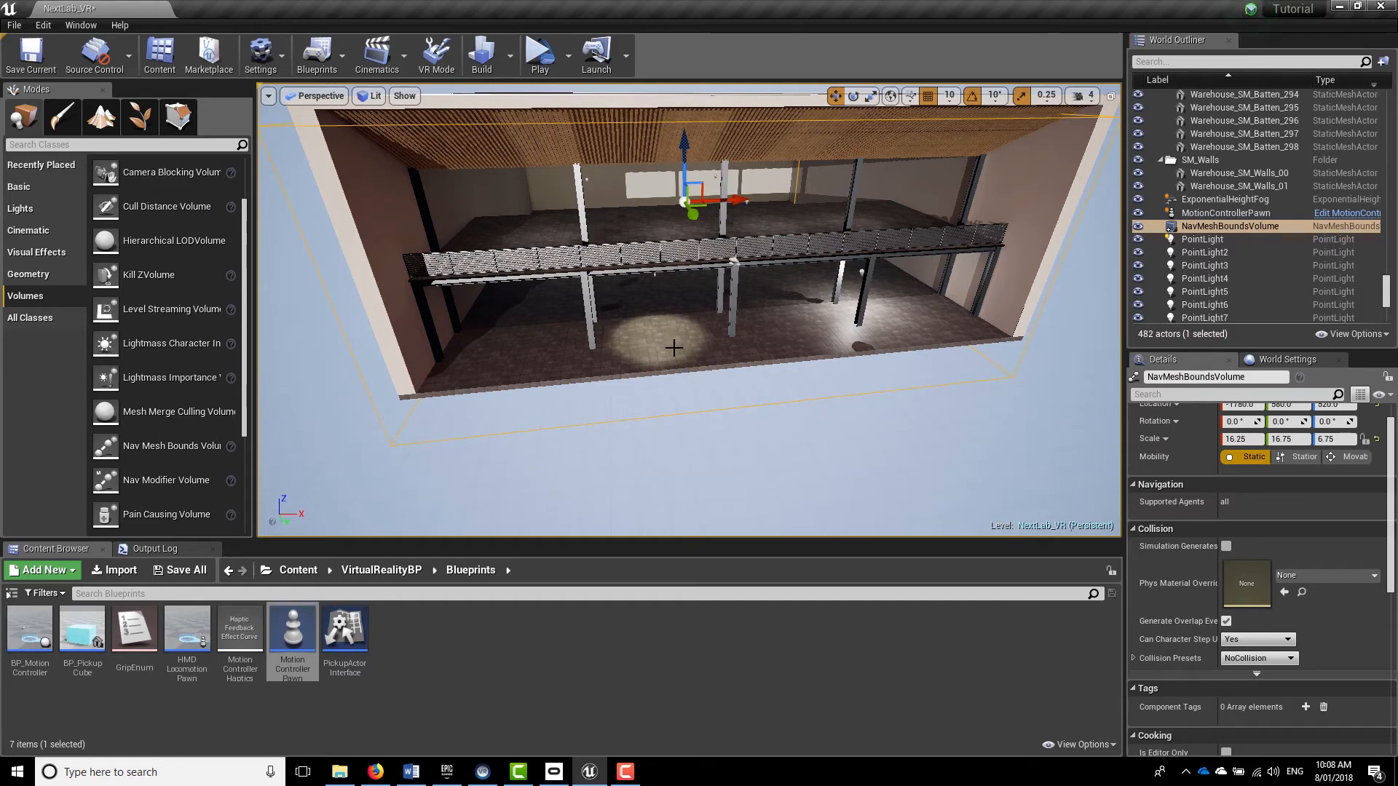
Build the level's navigation paths and play the level in VR Preview mode
{"action": "left_click", "coordinate": [513, 52]}
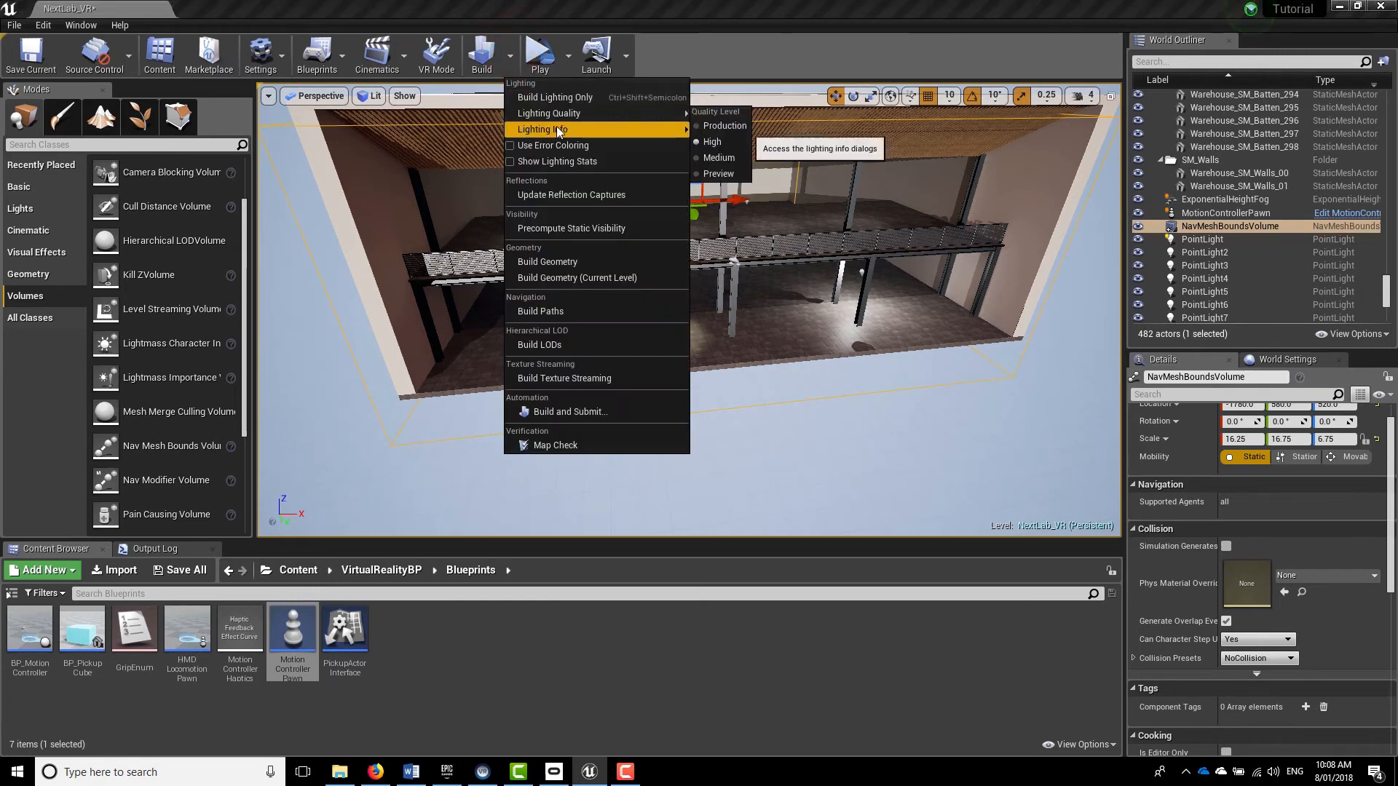
{"action": "left_click", "coordinate": [569, 312]}
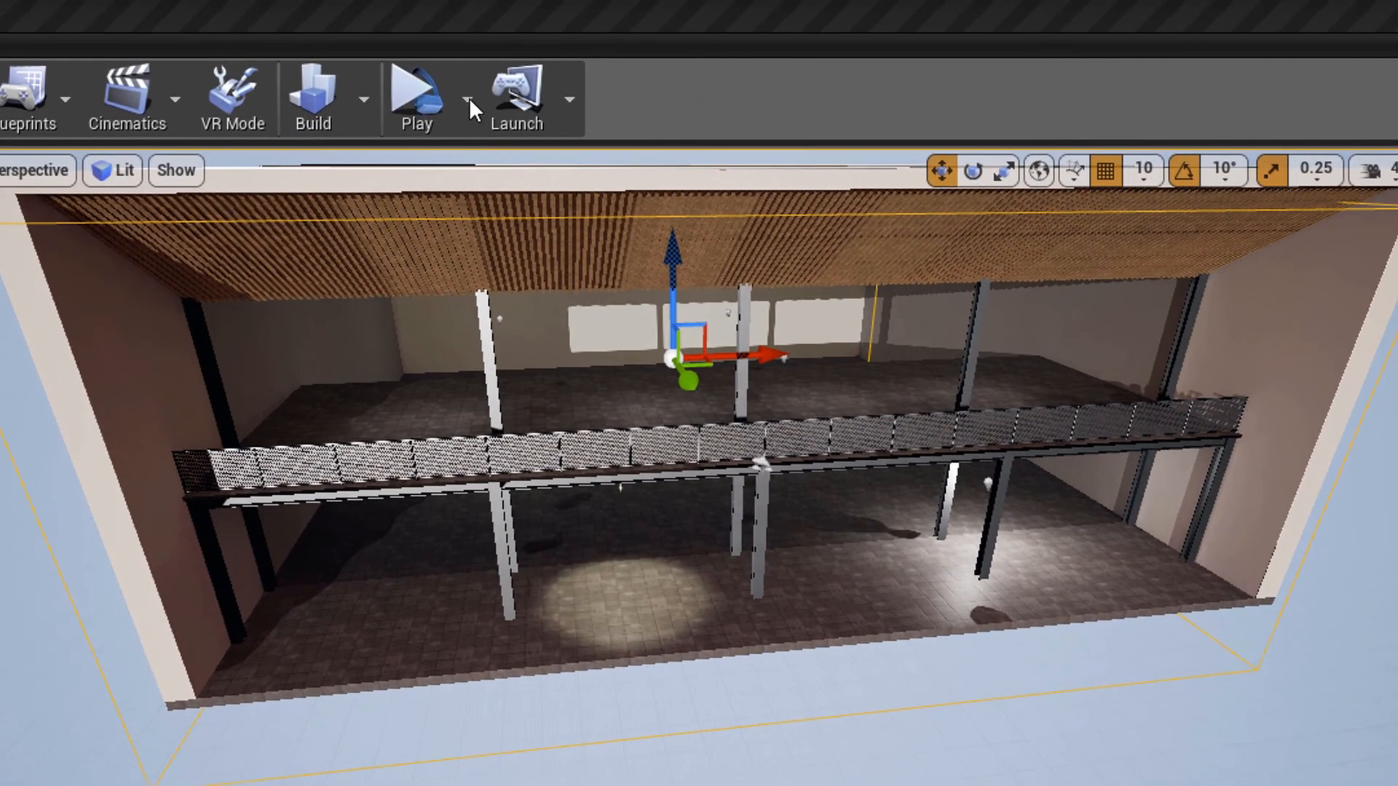
{"action": "left_click", "coordinate": [568, 55]}
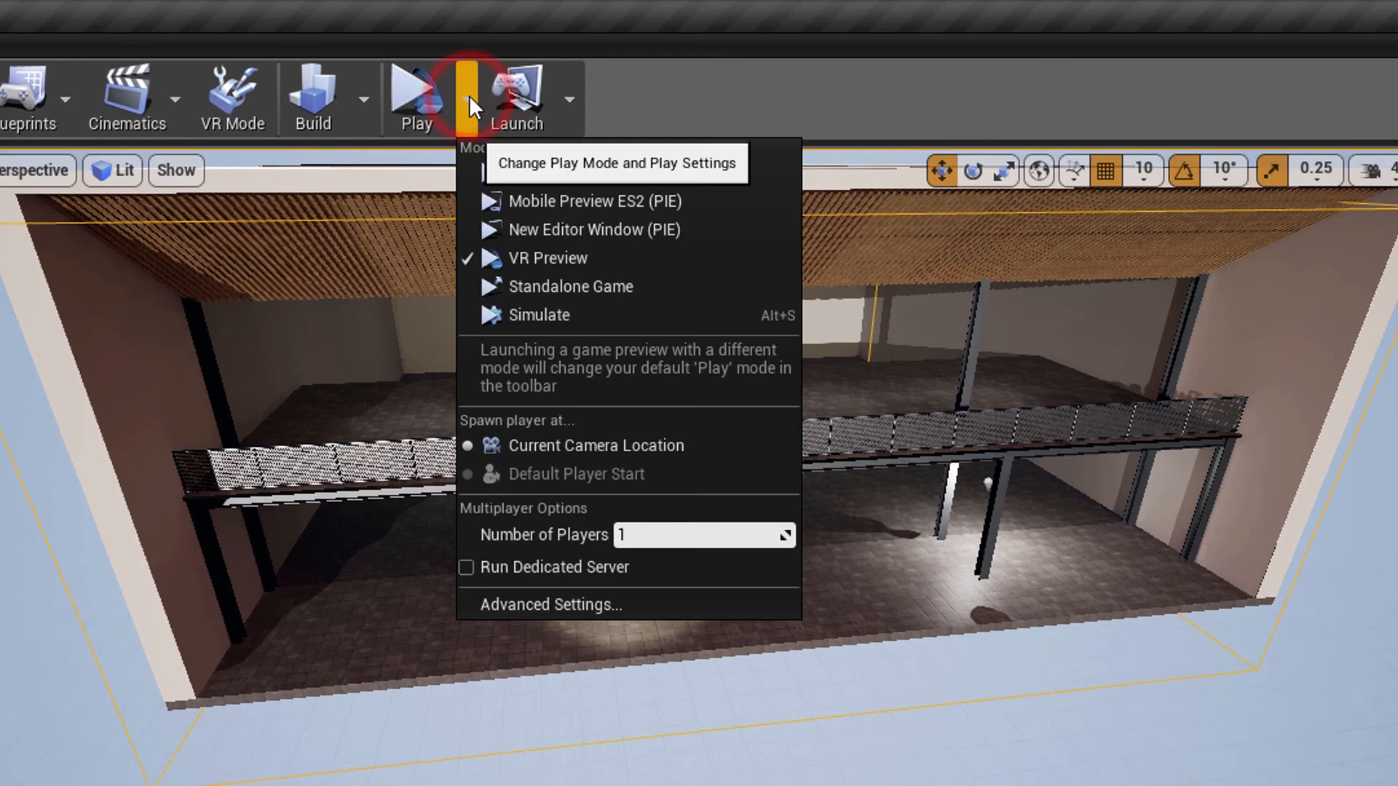
{"action": "left_click", "coordinate": [536, 260]}
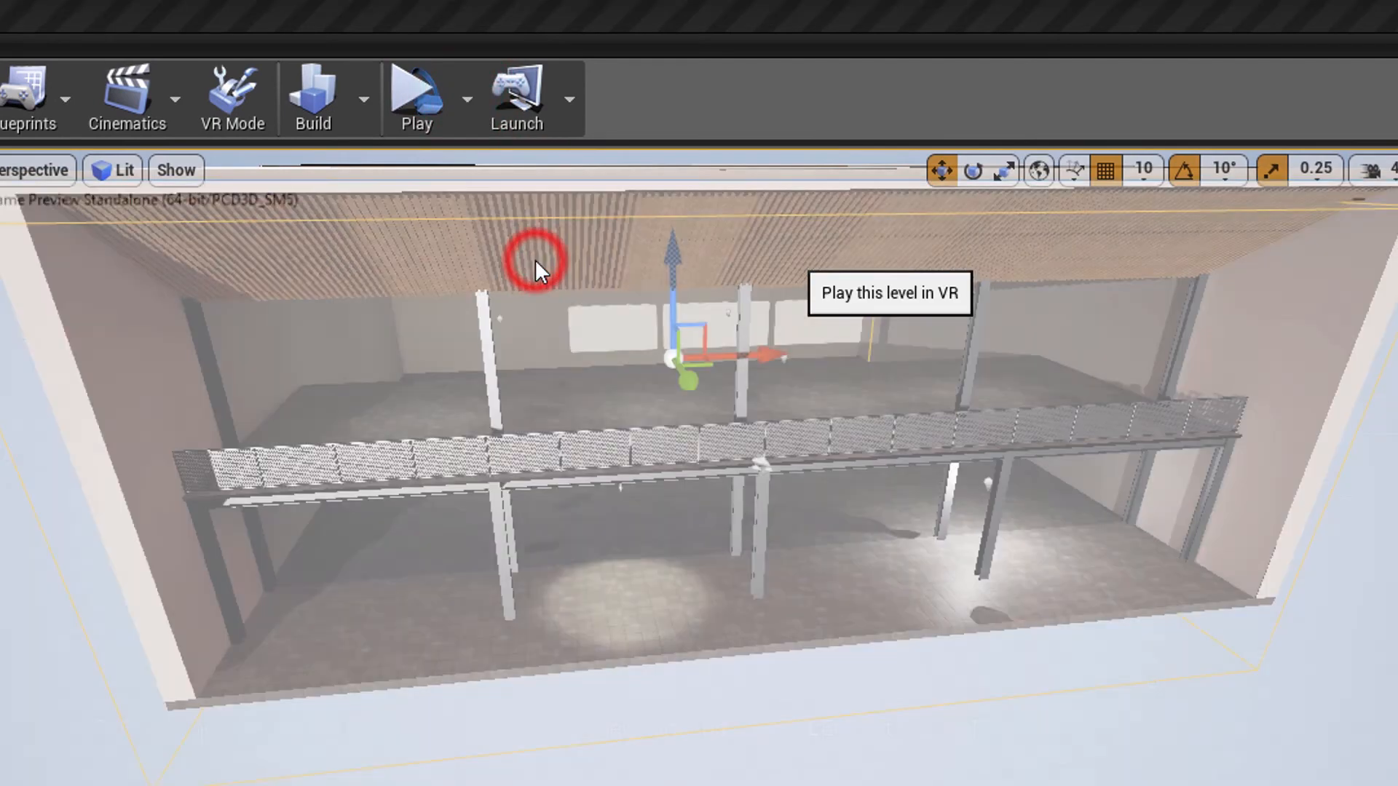